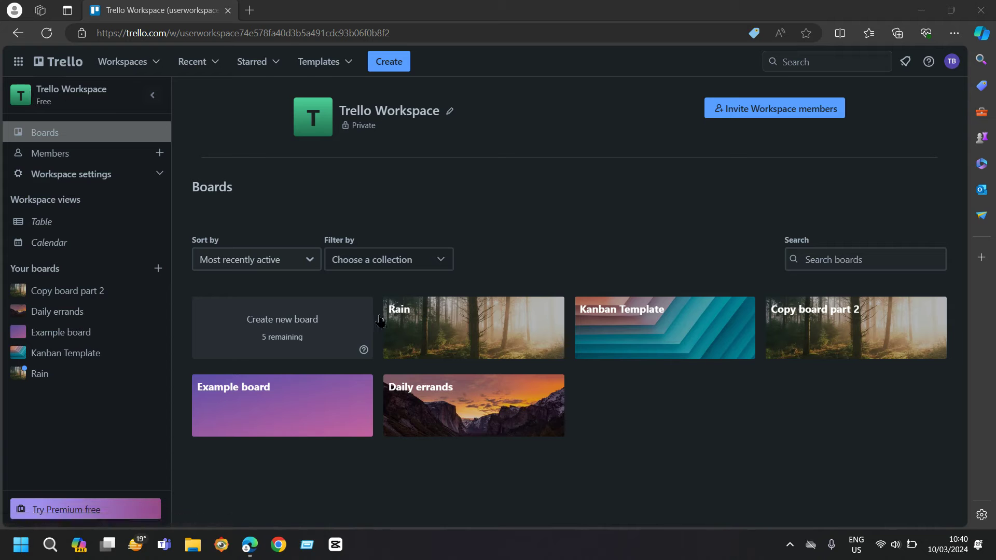
Step: Open the Rain board from the Workspace Boards page
click(418, 338)
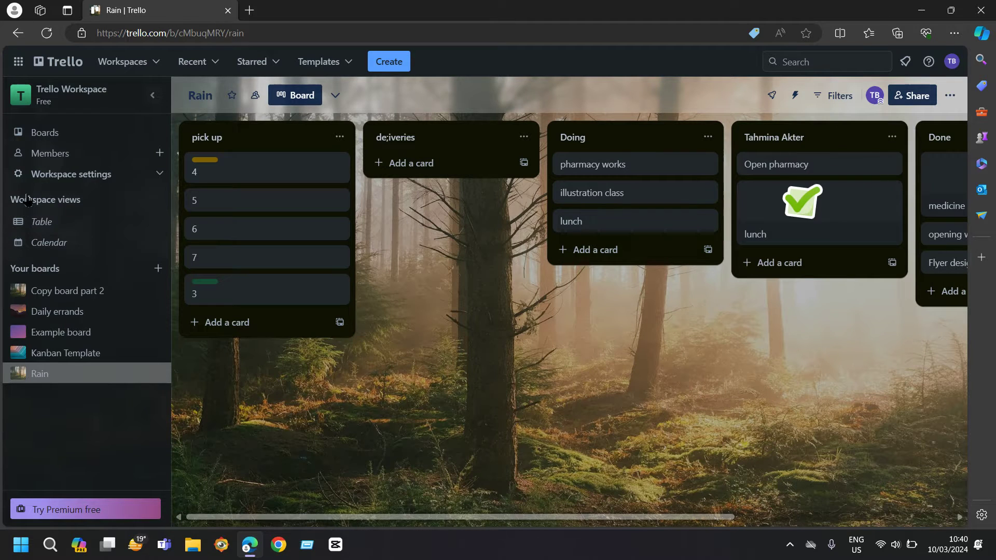
Step: Give card 4 in pick up the green and purple labels beside its yellow one
key(Down)
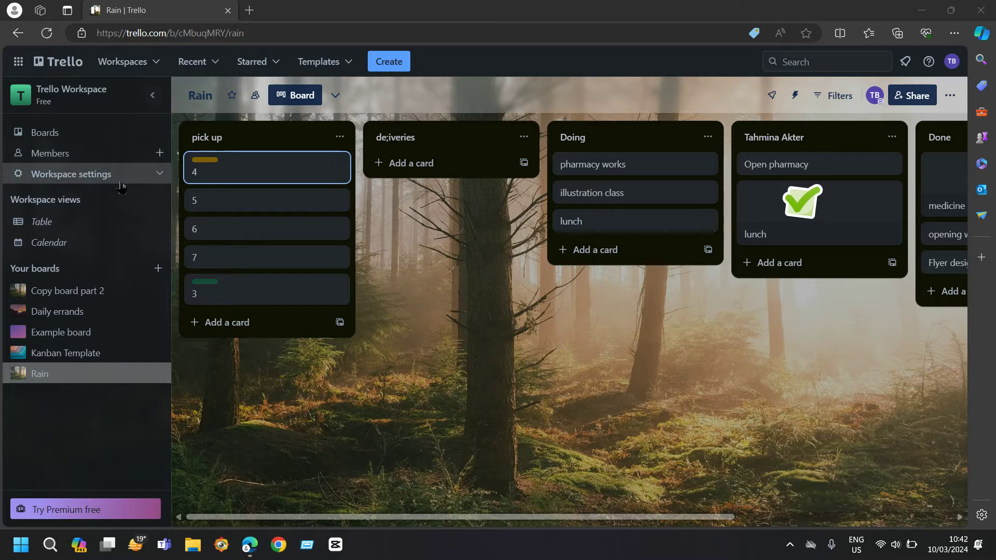
click(340, 138)
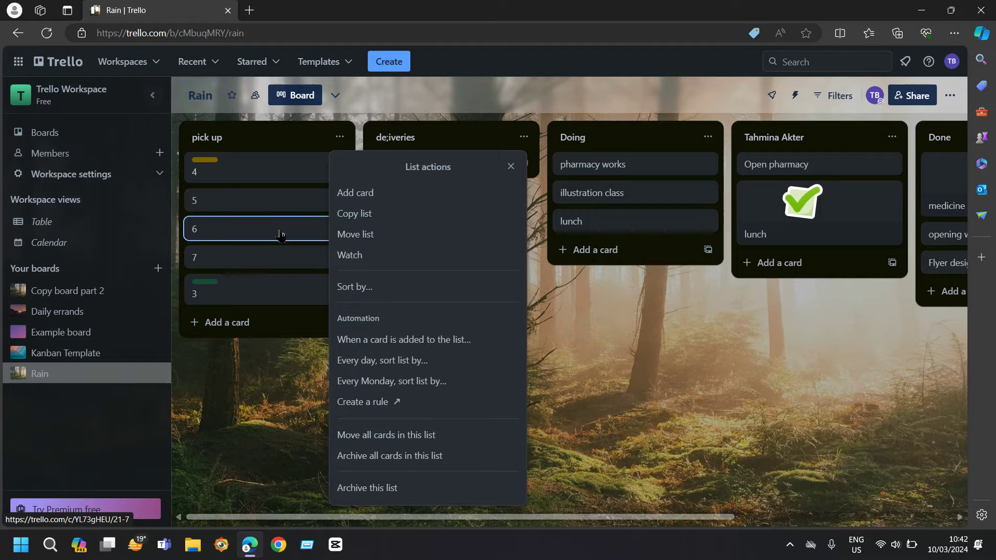
click(280, 176)
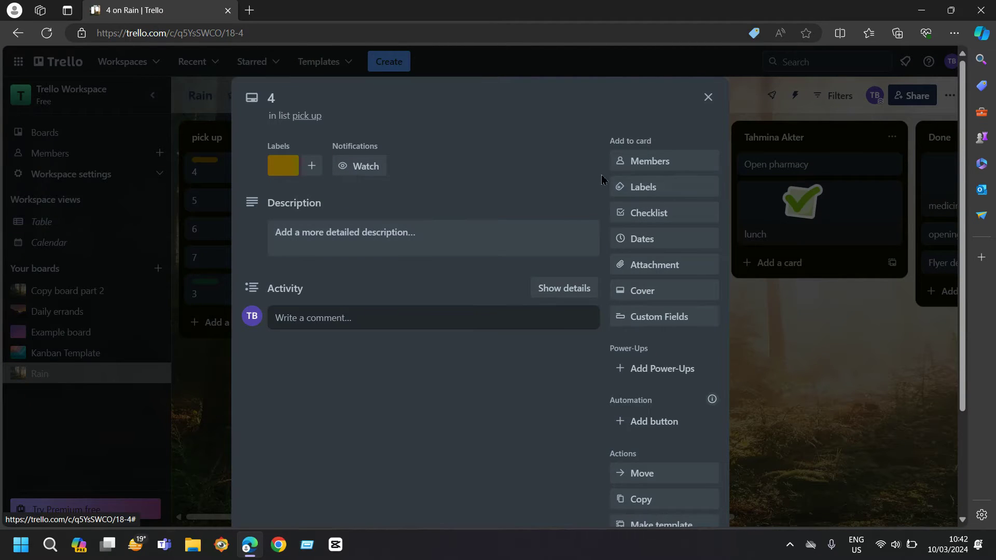
click(644, 188)
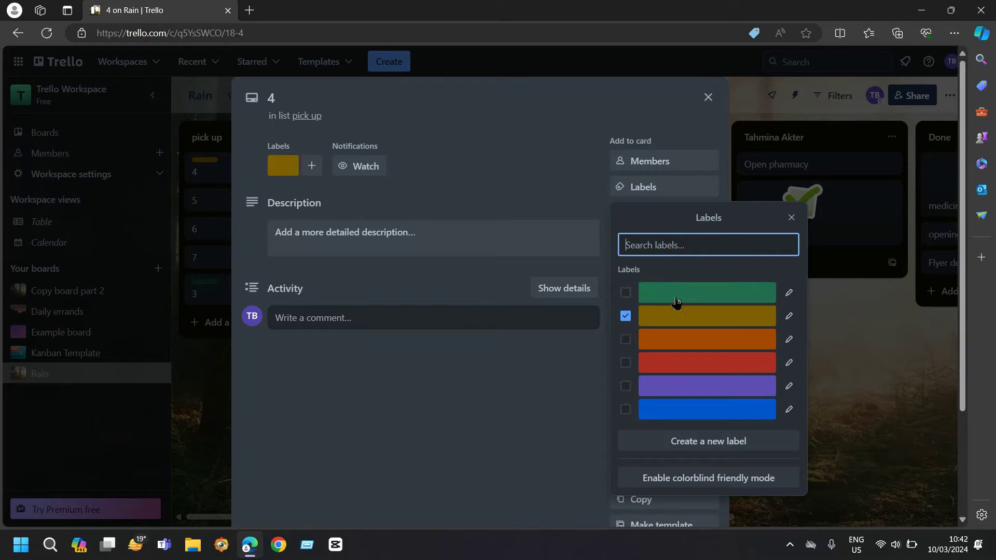
click(626, 293)
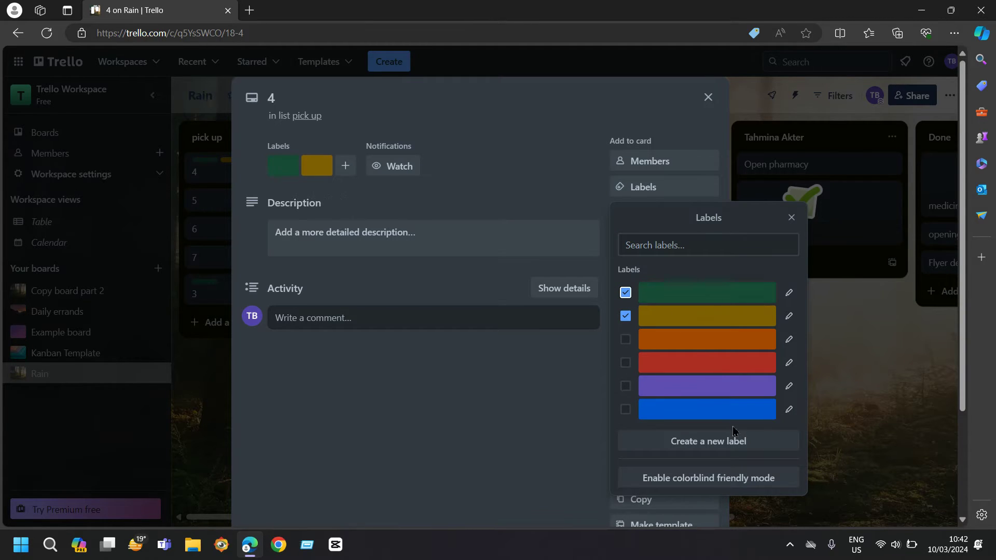
click(625, 386)
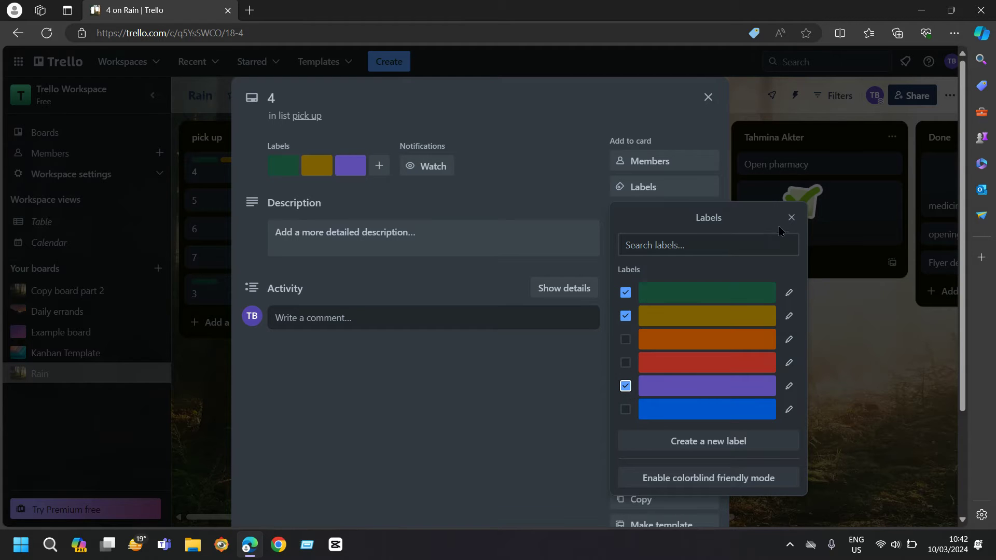
click(791, 217)
click(707, 97)
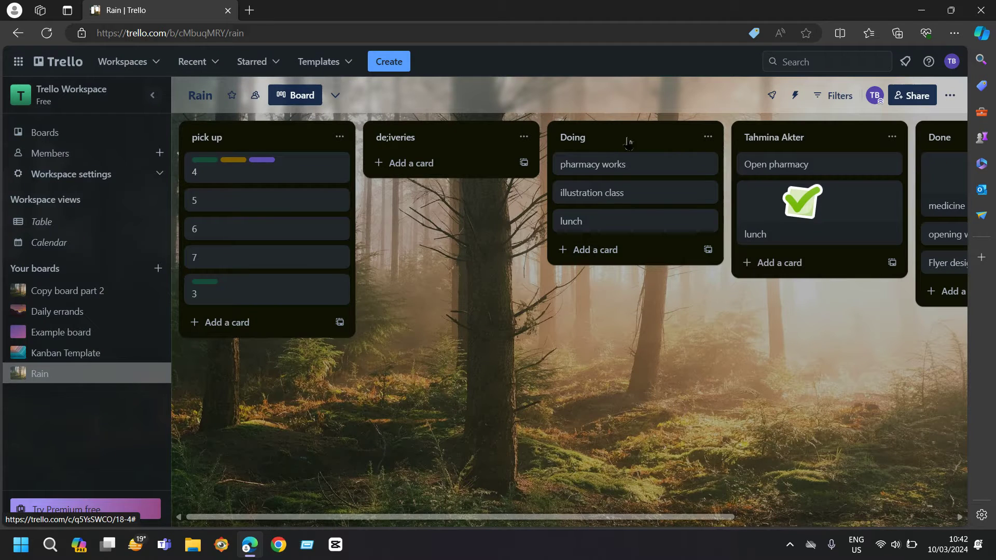
Step: Label card 5 in the pick up list green
click(249, 208)
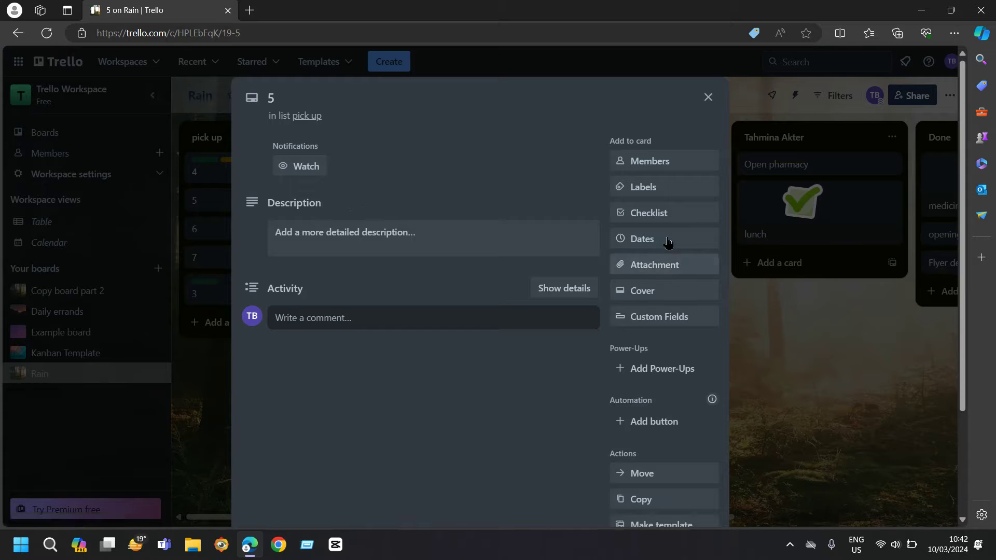
click(659, 190)
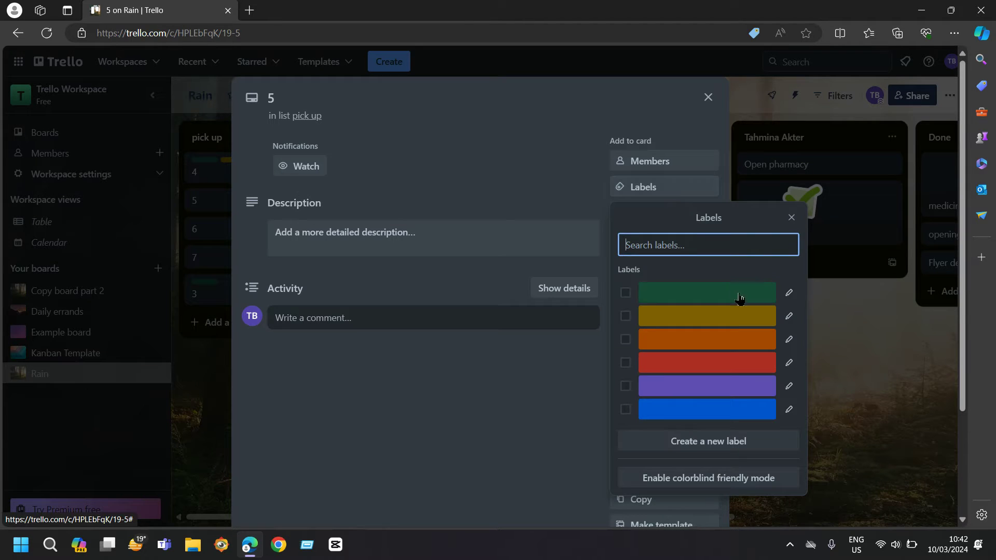
click(625, 293)
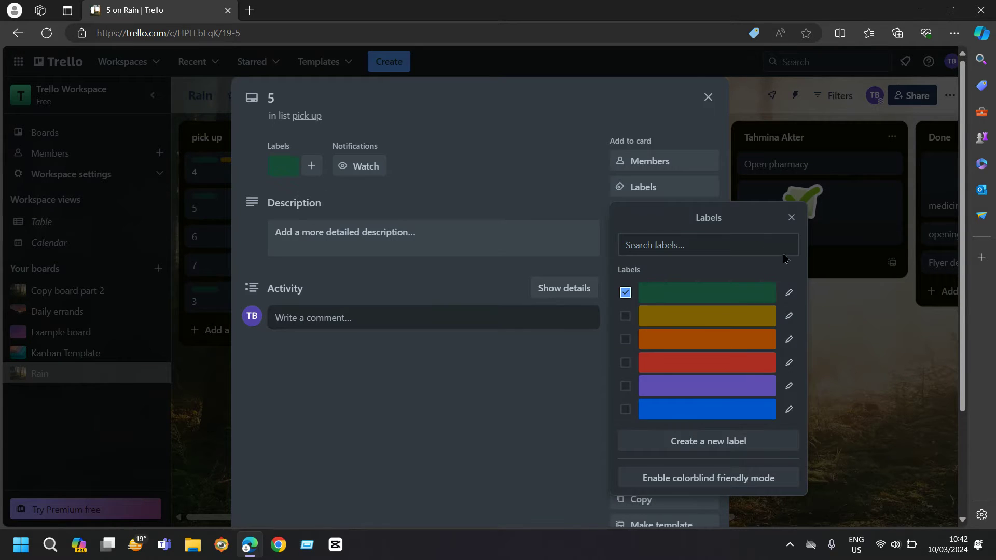
click(790, 218)
click(708, 97)
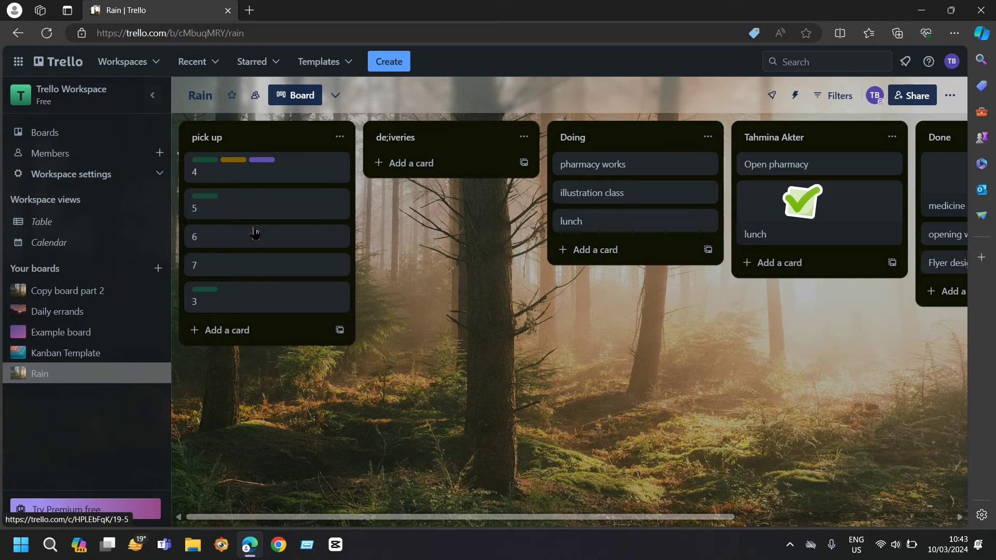
Step: Label card 6 in the pick up list orange
click(316, 237)
click(658, 189)
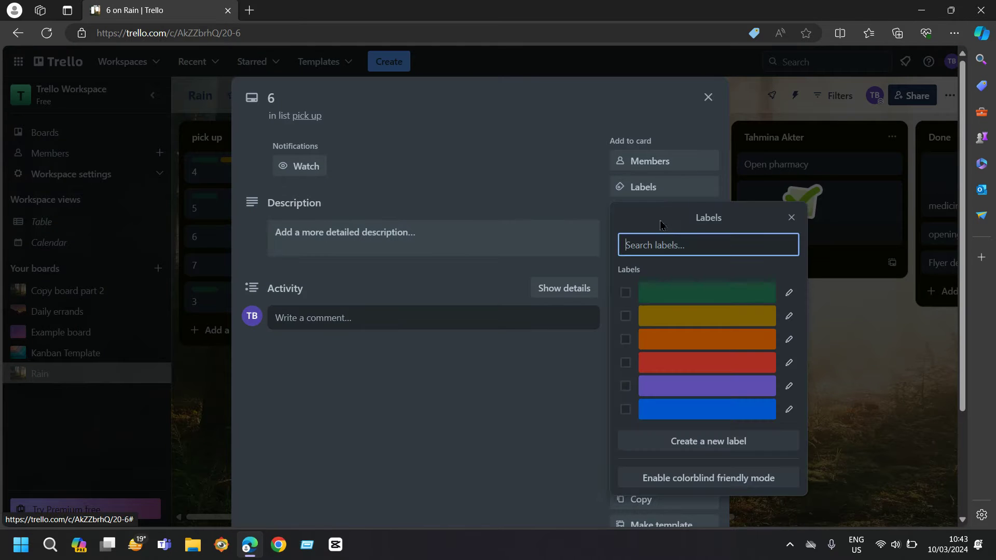
click(676, 342)
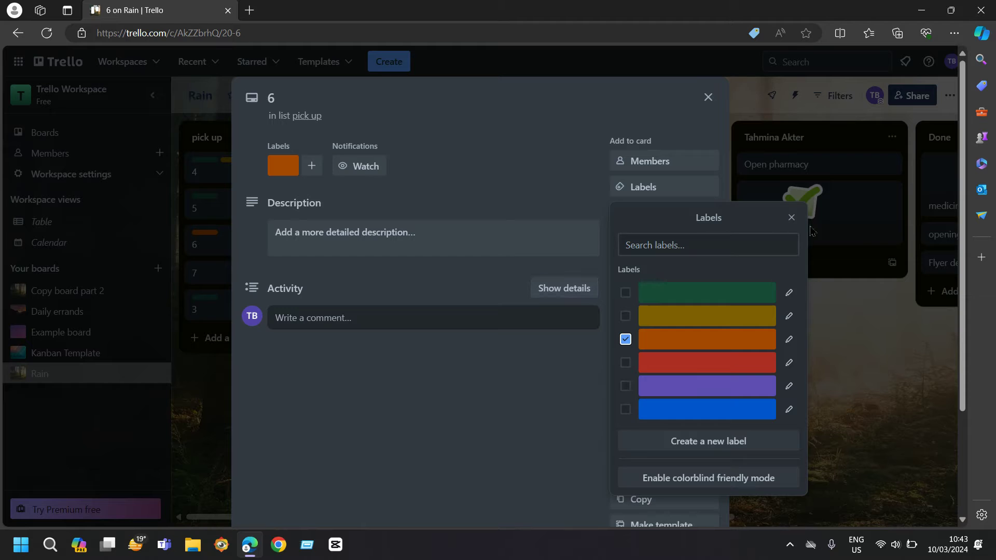
click(791, 217)
click(707, 98)
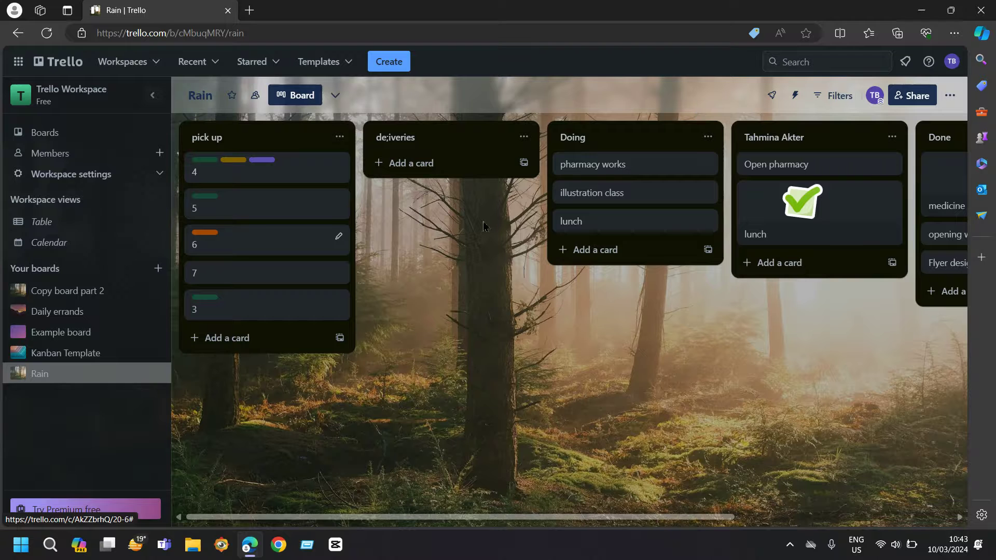
Step: Label card 7 in the pick up list purple
click(300, 272)
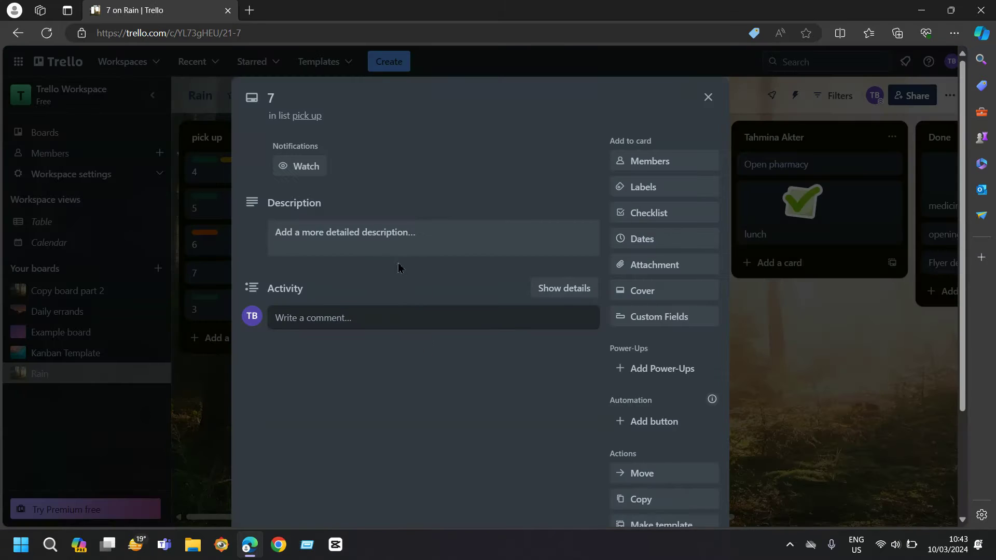
click(655, 189)
click(684, 386)
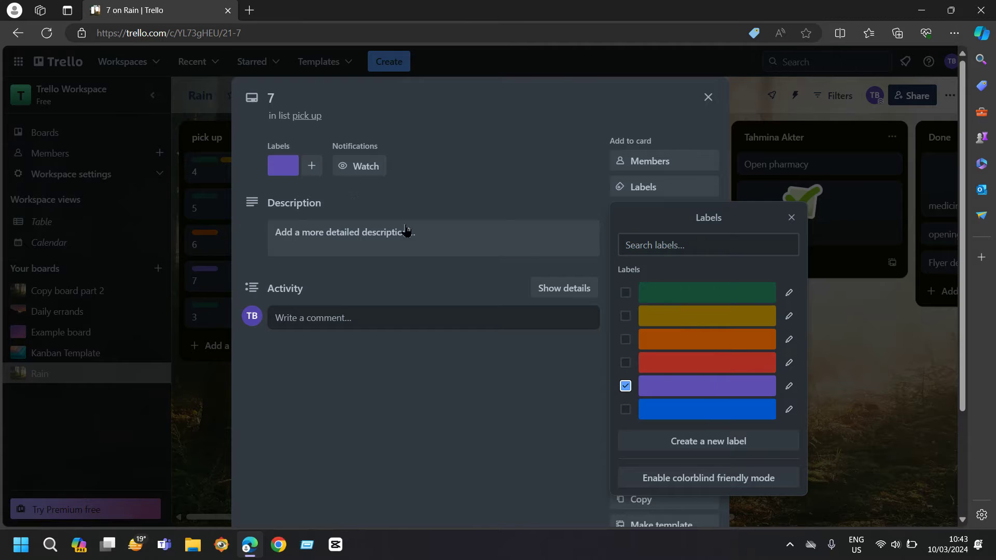
click(791, 217)
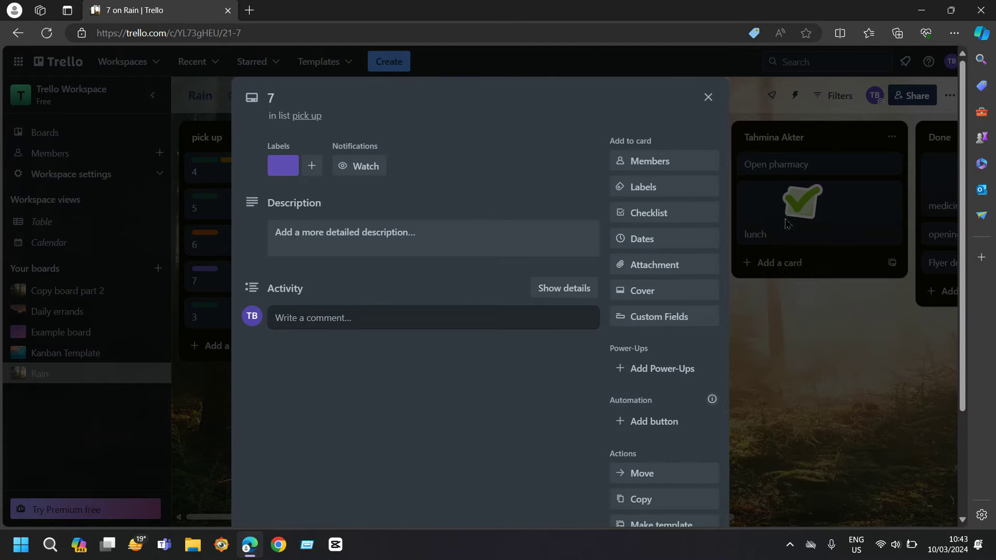
click(708, 97)
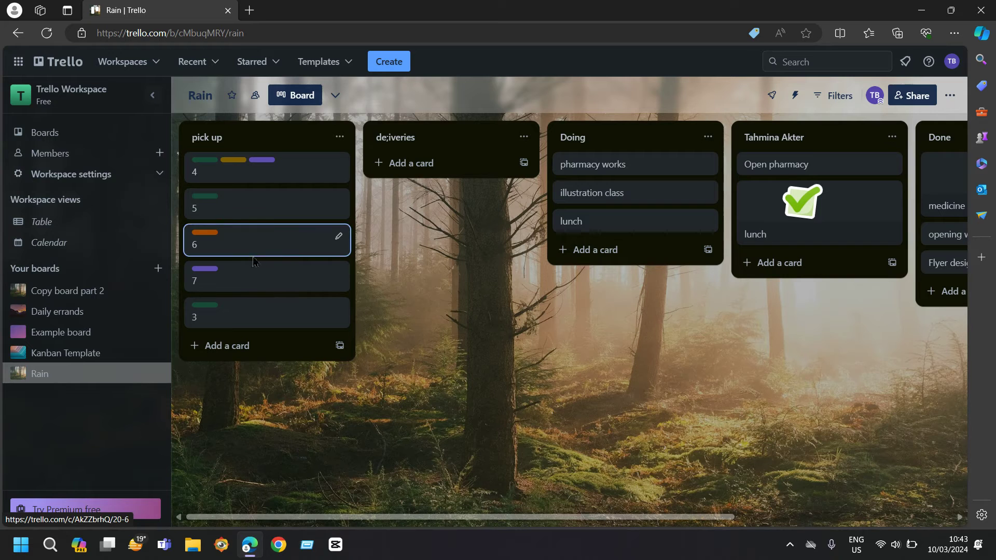
Step: Add the blue label to card 5 alongside its green one
click(273, 208)
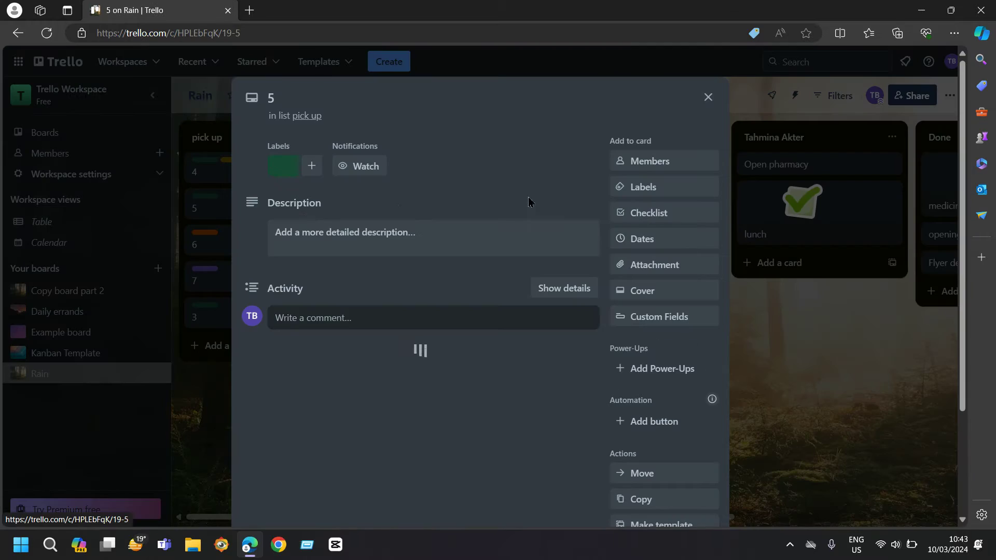
click(671, 191)
click(626, 409)
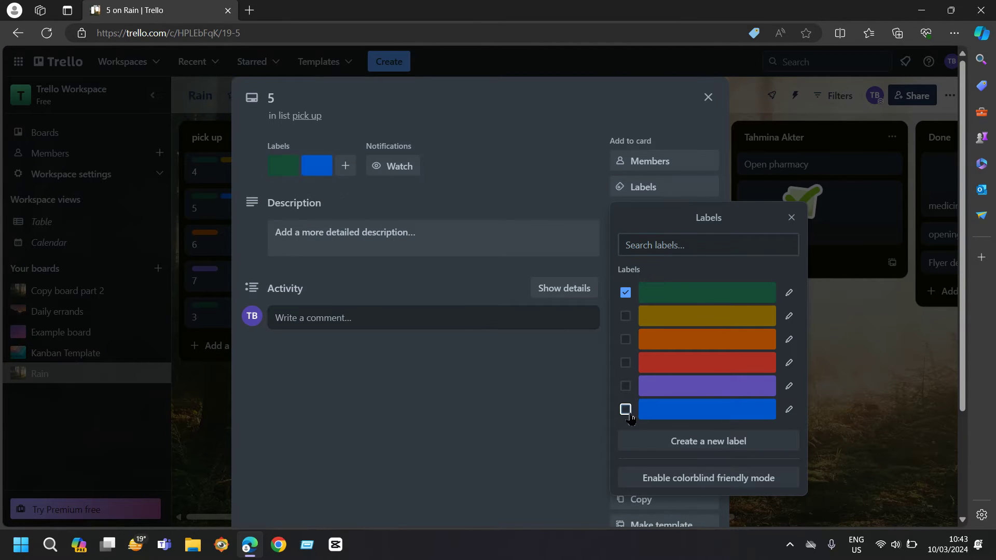
click(708, 97)
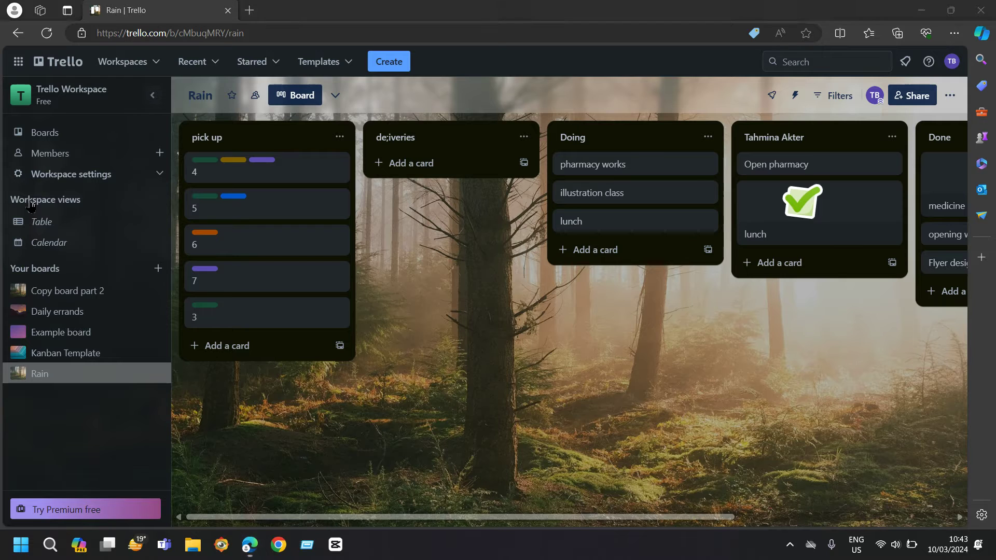
Step: Drag card 4 to the bottom of pick up and card 5 between cards 3 and 4
drag(288, 165, 279, 319)
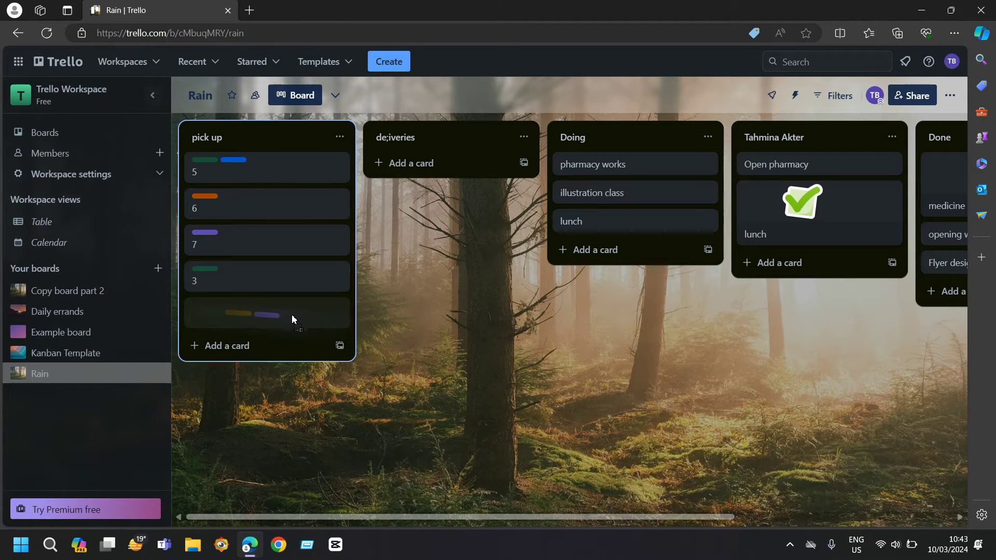
drag(279, 317, 285, 308)
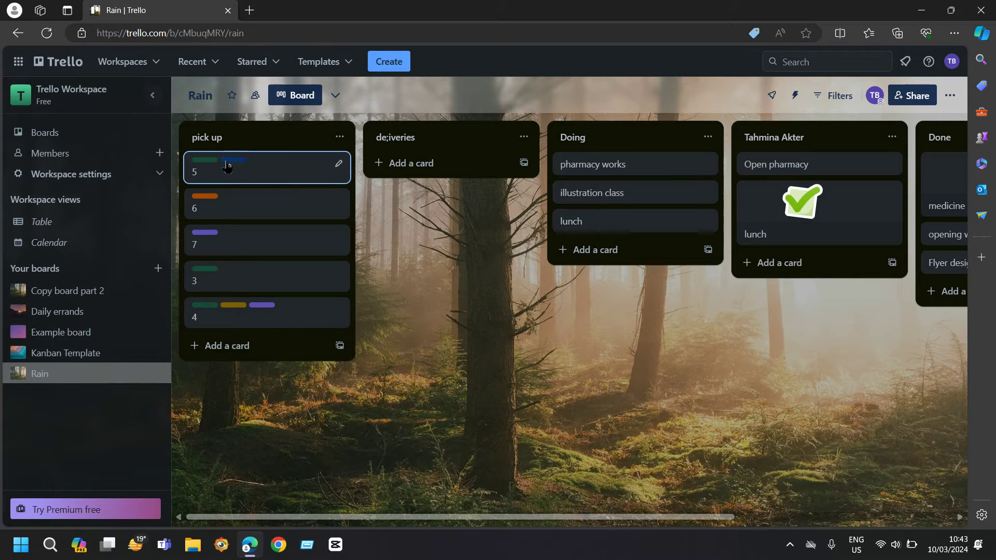
mouse_move(234, 166)
mouse_down()
mouse_move(247, 288)
mouse_move(241, 257)
mouse_up()
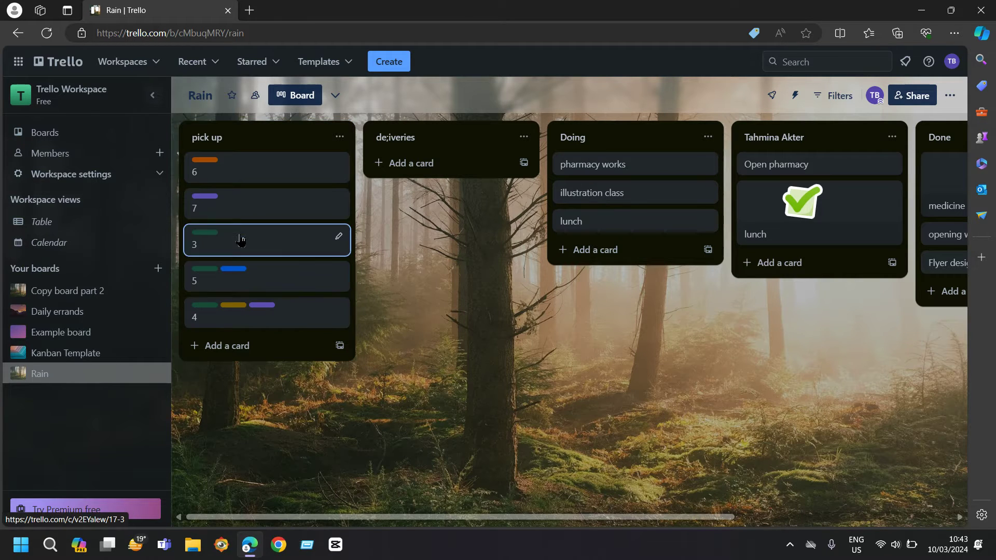
mouse_move(233, 210)
mouse_down()
mouse_move(242, 315)
mouse_move(226, 209)
mouse_move(241, 211)
mouse_up()
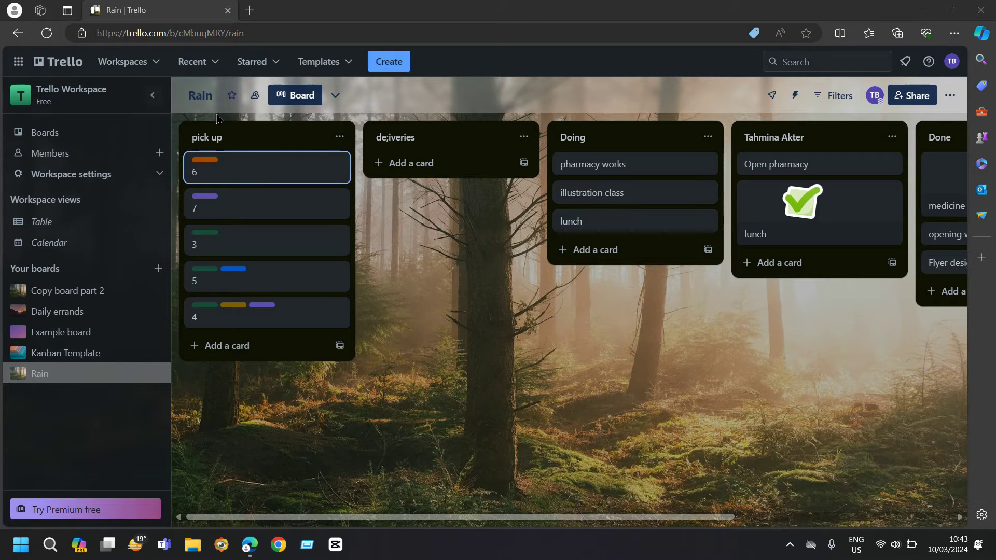
mouse_move(267, 166)
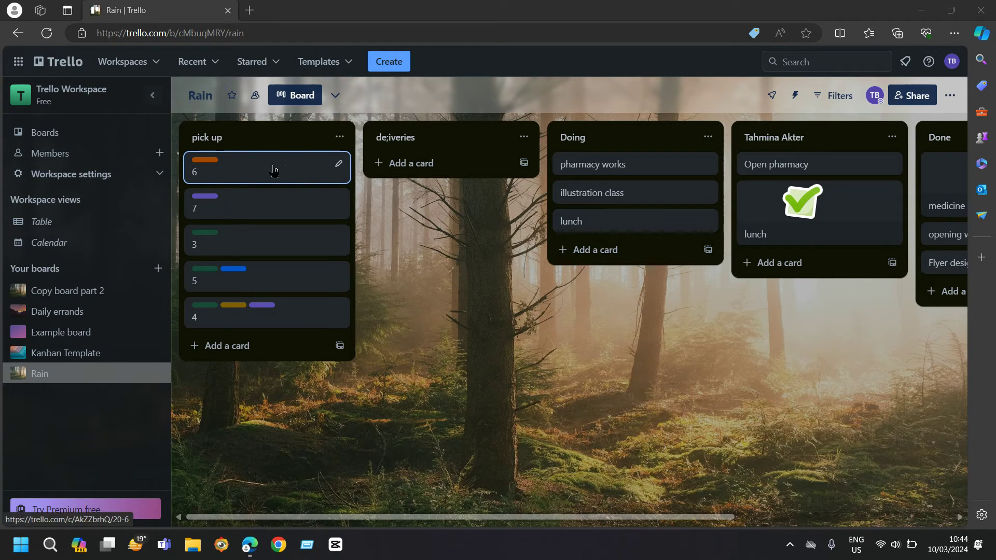
Step: Open card 6's full details and start watching it for notifications
click(339, 166)
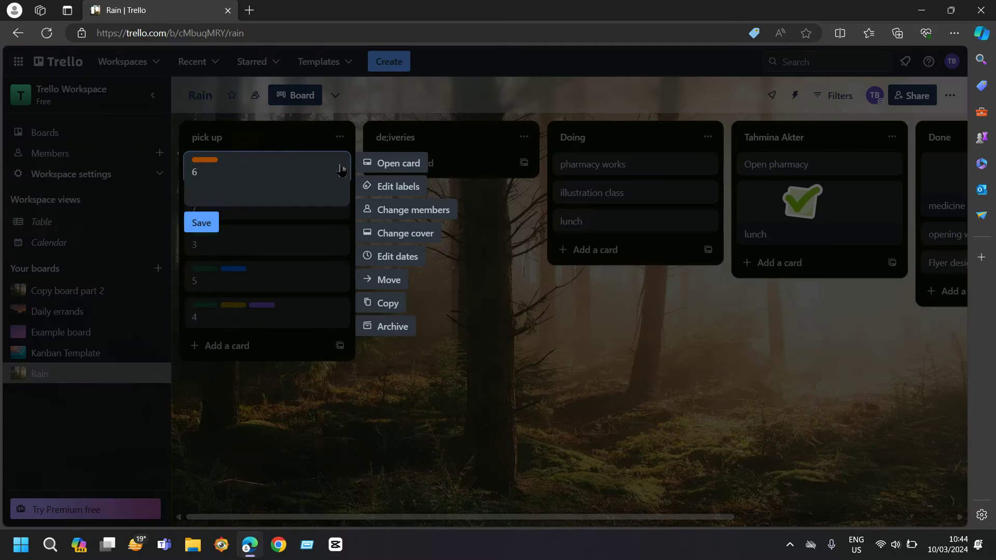
click(397, 165)
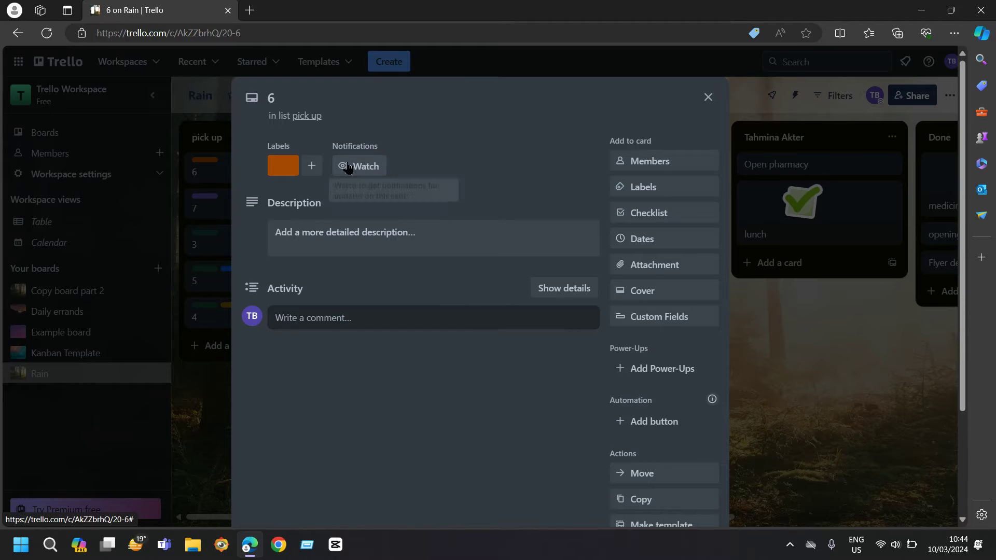
click(342, 167)
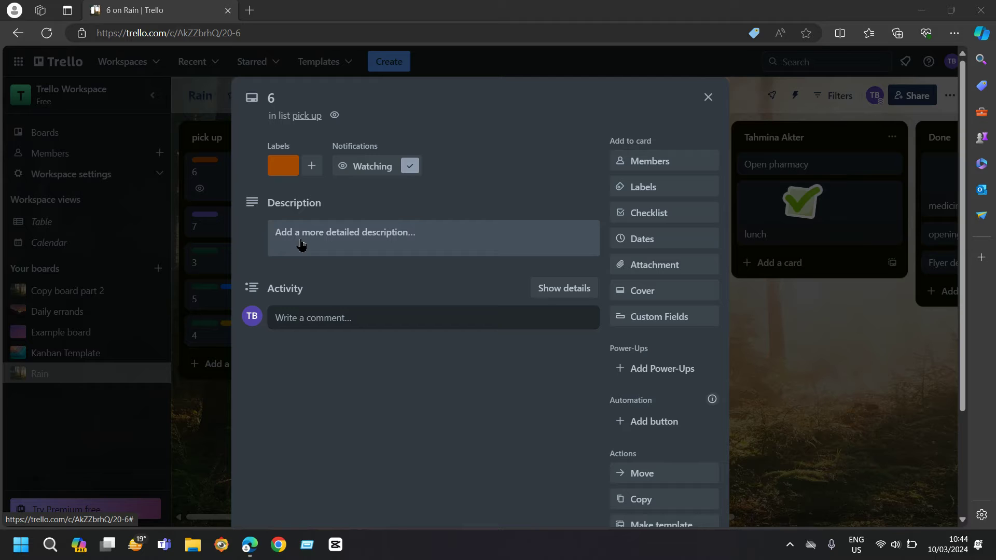
click(301, 243)
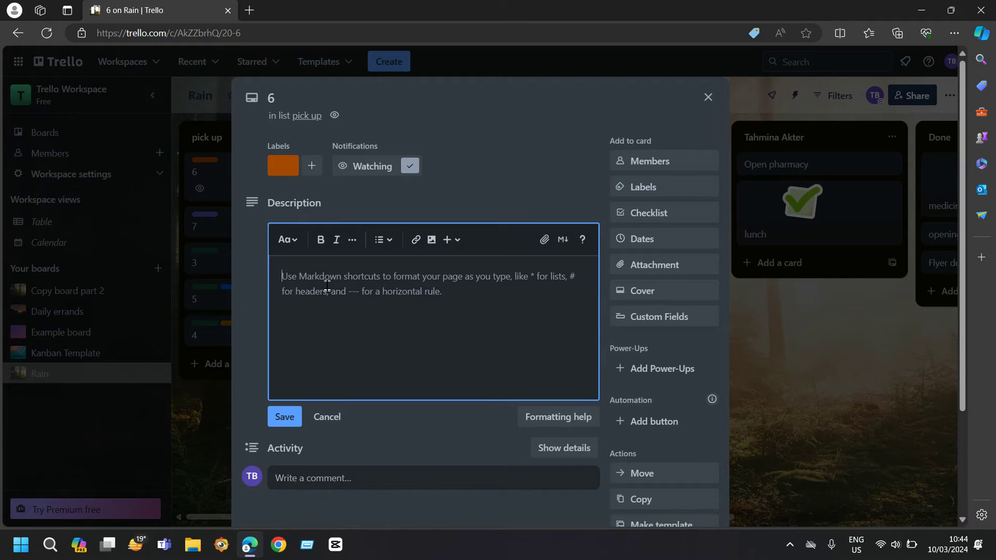
text(remember to do this)
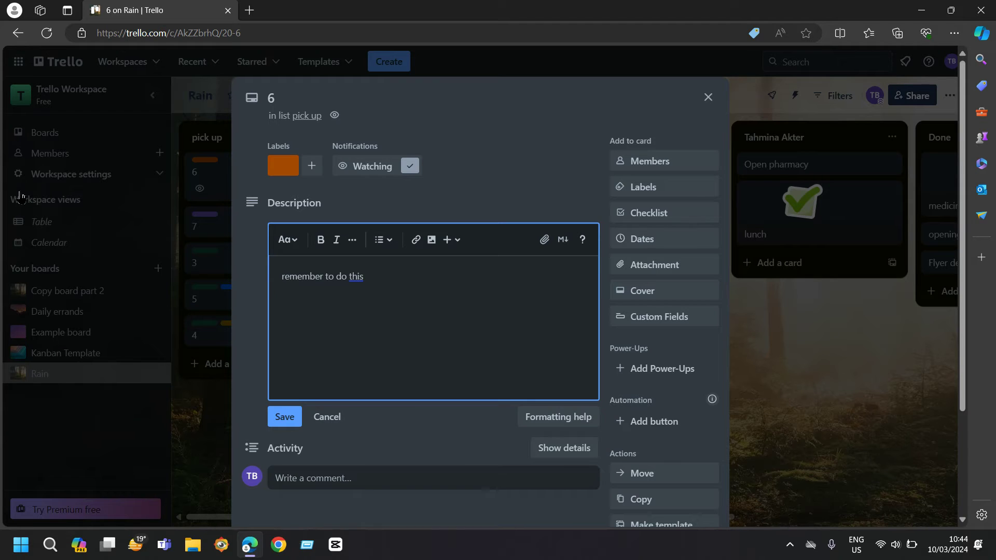
Step: Save 'remember to do this' as card 6's description, selecting and deselecting the text
drag(285, 276, 386, 275)
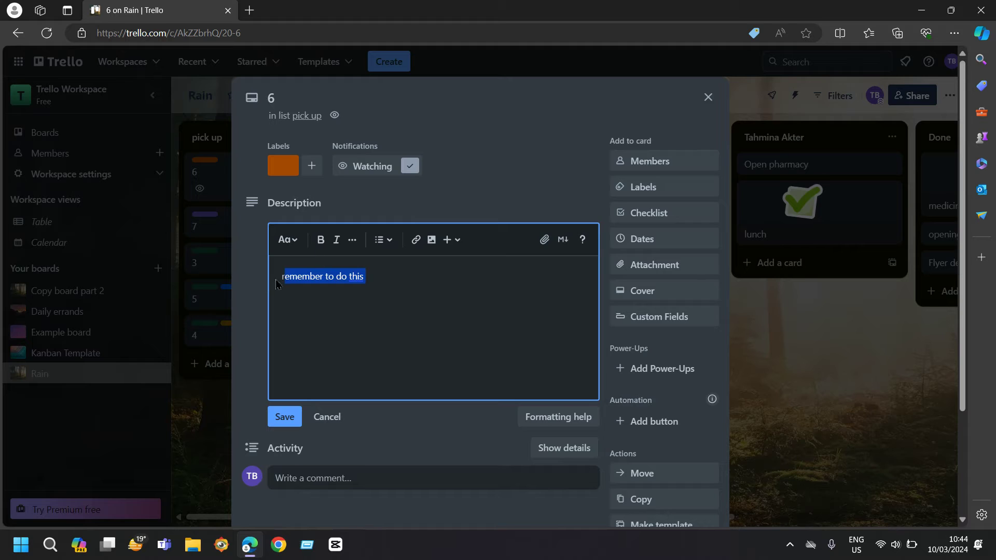
click(274, 285)
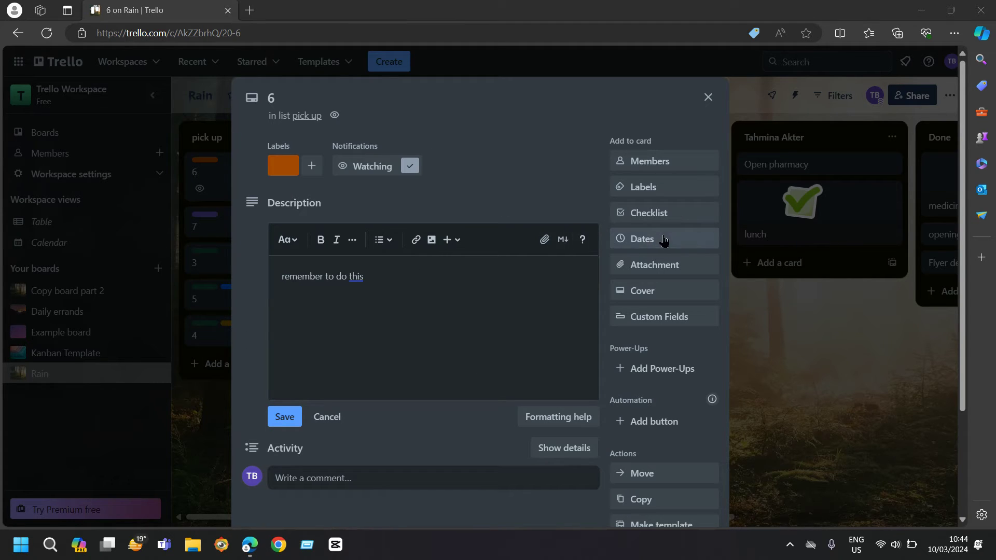
click(634, 294)
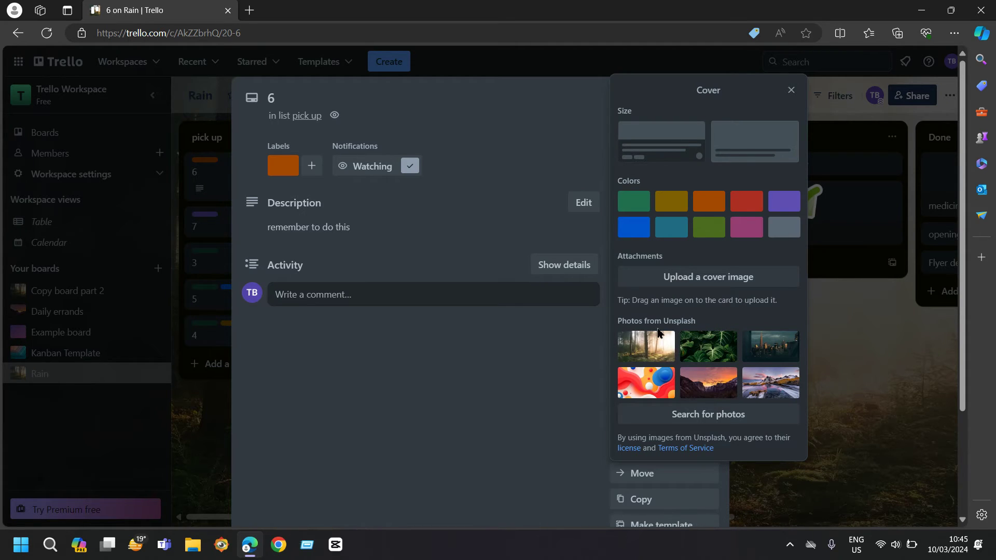
Step: Set the city skyline Unsplash photo as card 6's cover and return to the board
click(747, 351)
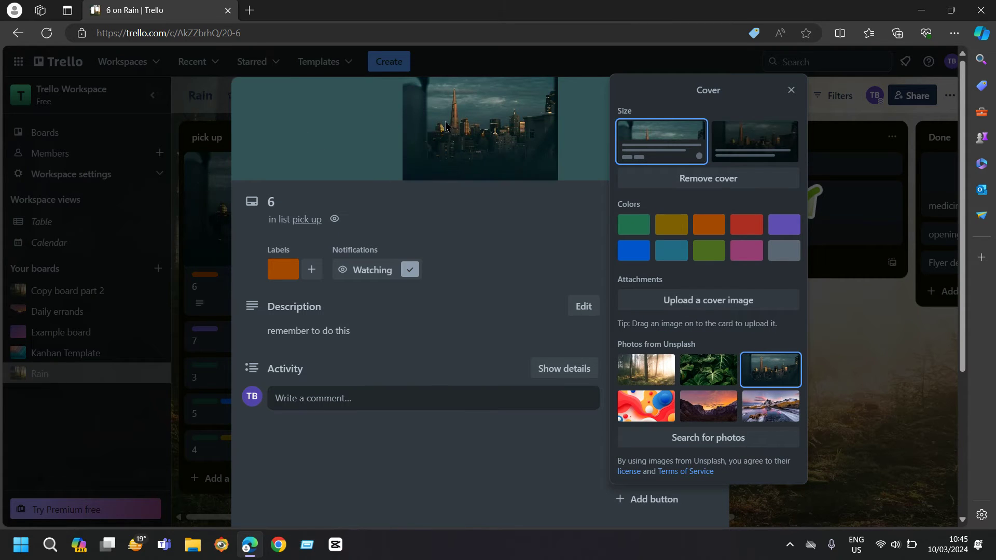
click(789, 92)
click(712, 97)
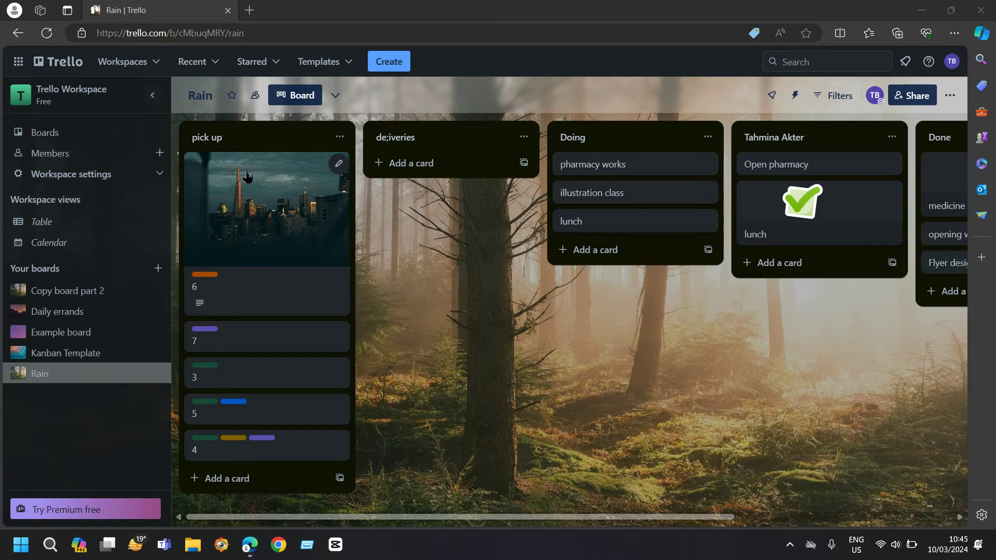
click(338, 165)
Step: Remove the cover photo from card 6 and return to the Rain board
click(406, 166)
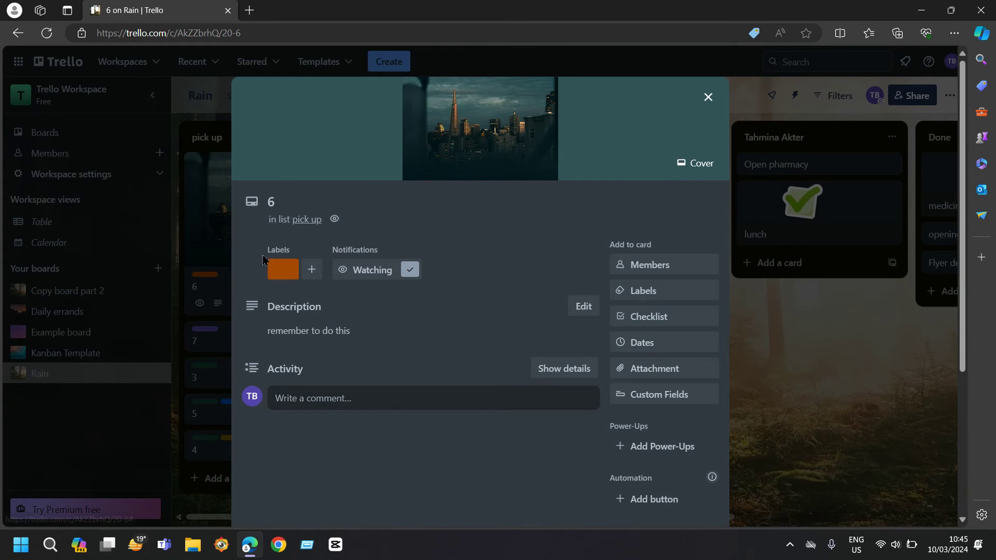
click(687, 166)
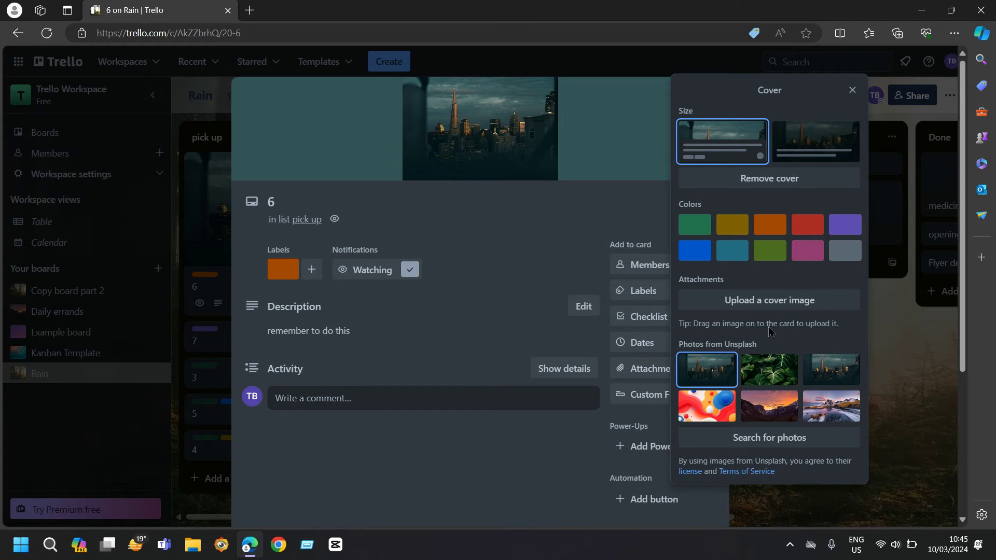
click(766, 178)
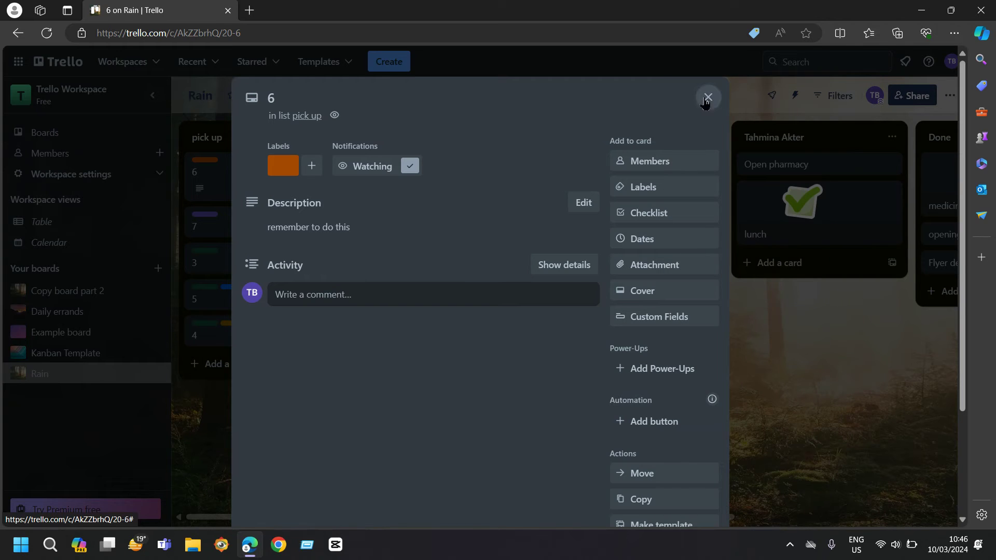
click(707, 97)
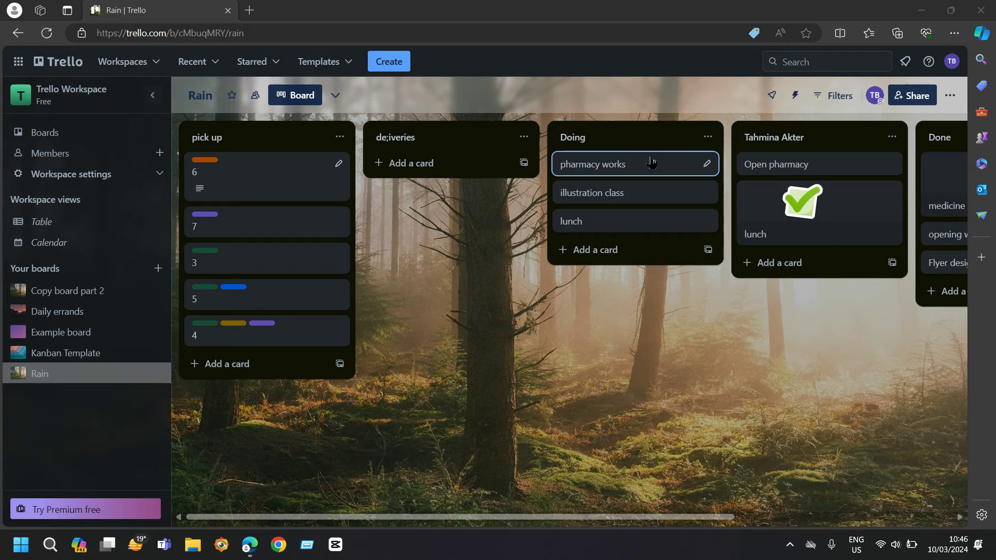
Step: Label the pharmacy works card in Doing green
mouse_move(634, 164)
click(706, 165)
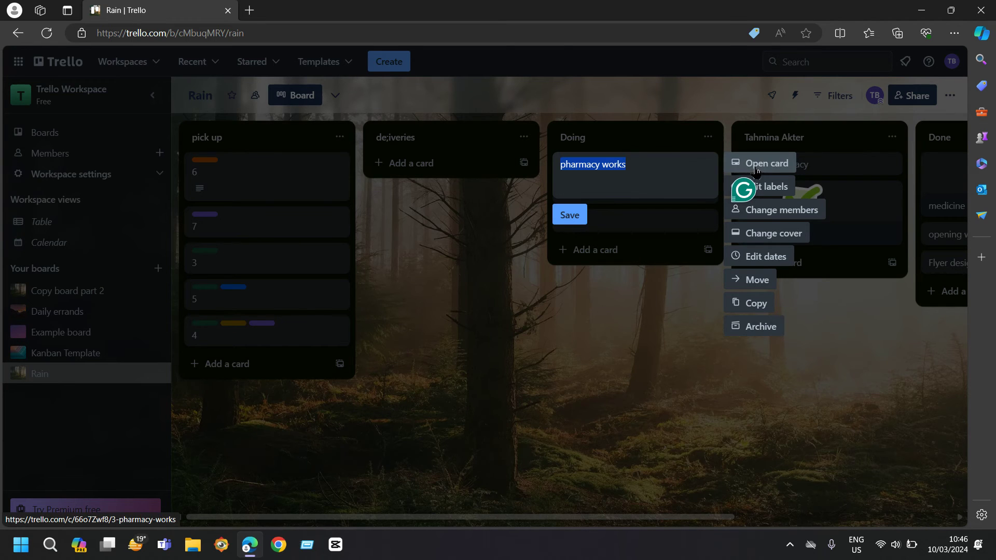
click(768, 165)
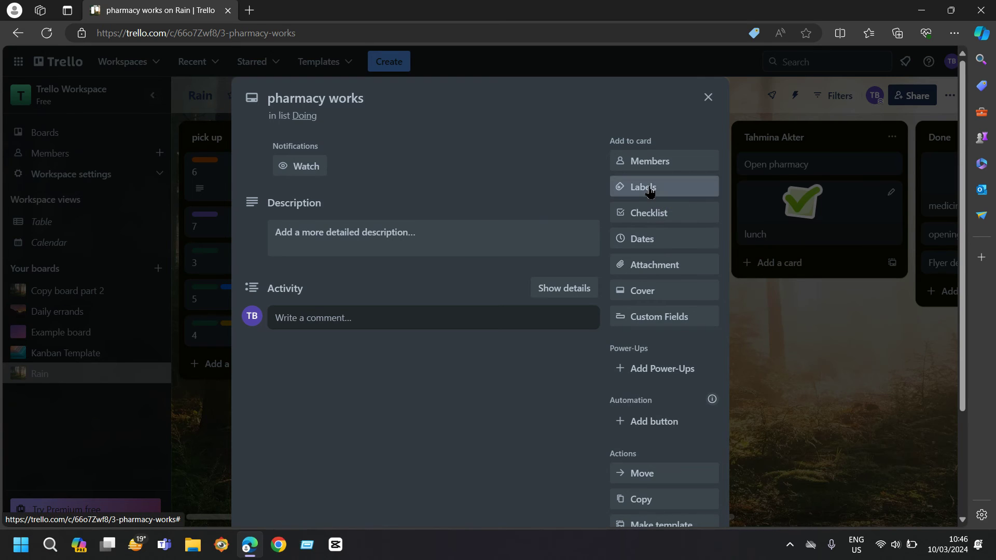
click(646, 189)
click(626, 293)
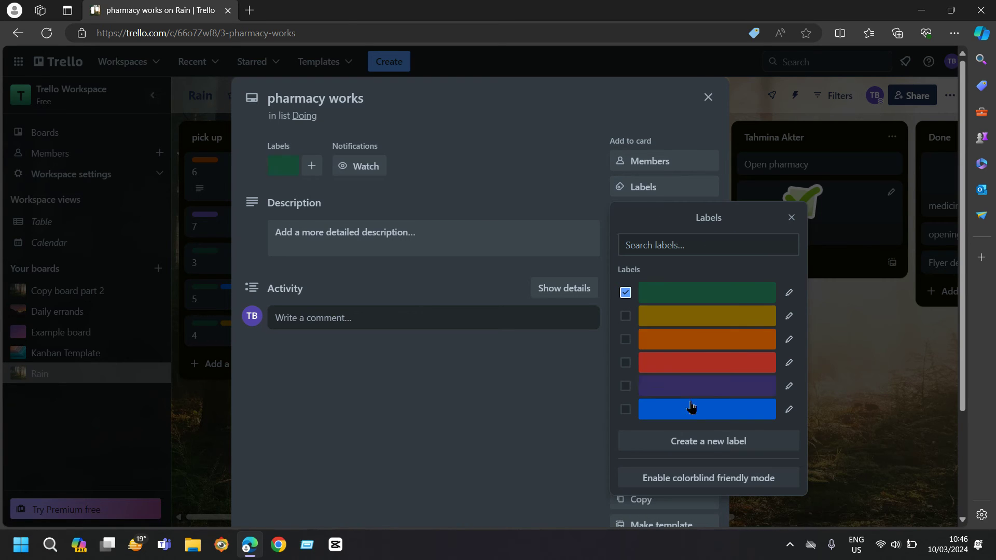
click(791, 217)
click(707, 96)
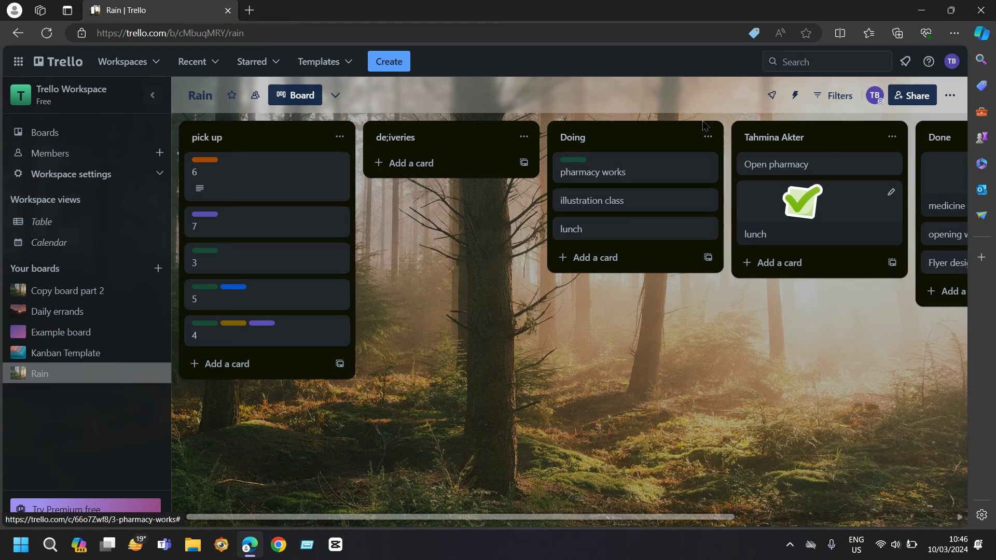
Step: Label the illustration class card in Doing red
click(618, 204)
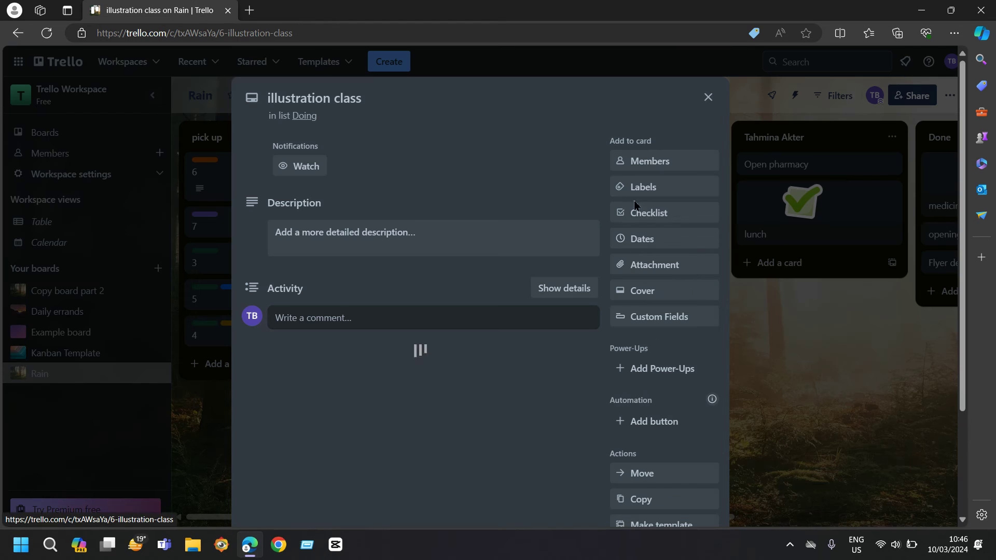
click(660, 195)
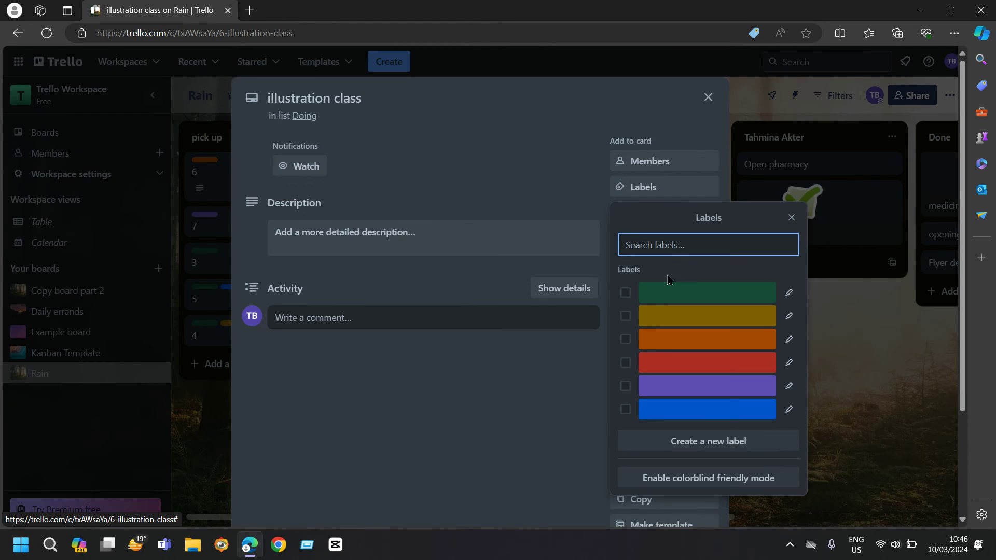
click(625, 362)
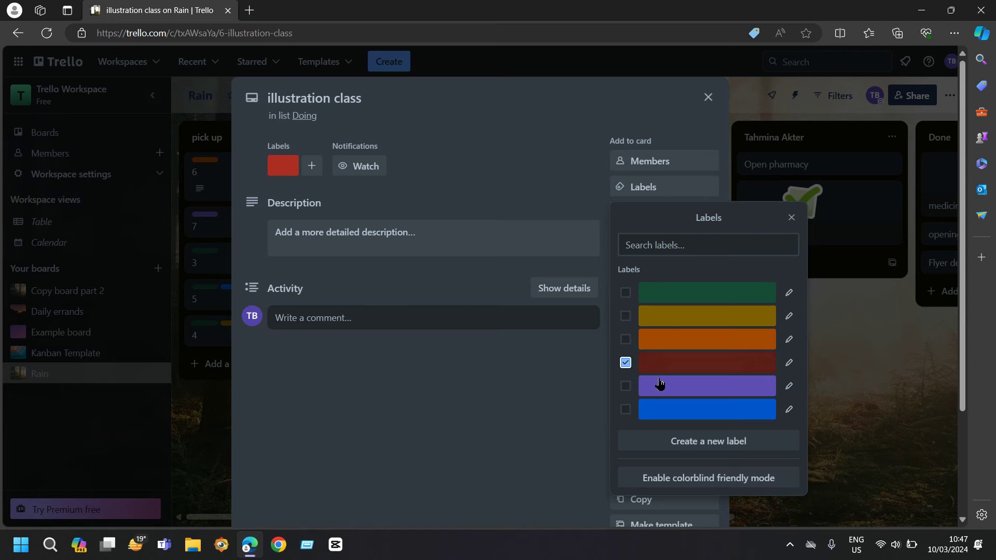
click(791, 217)
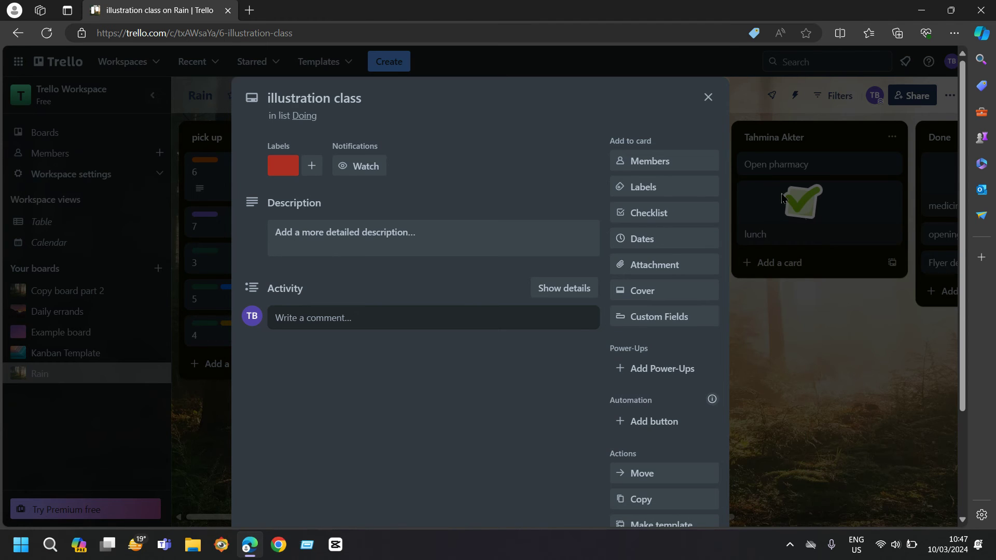
click(708, 98)
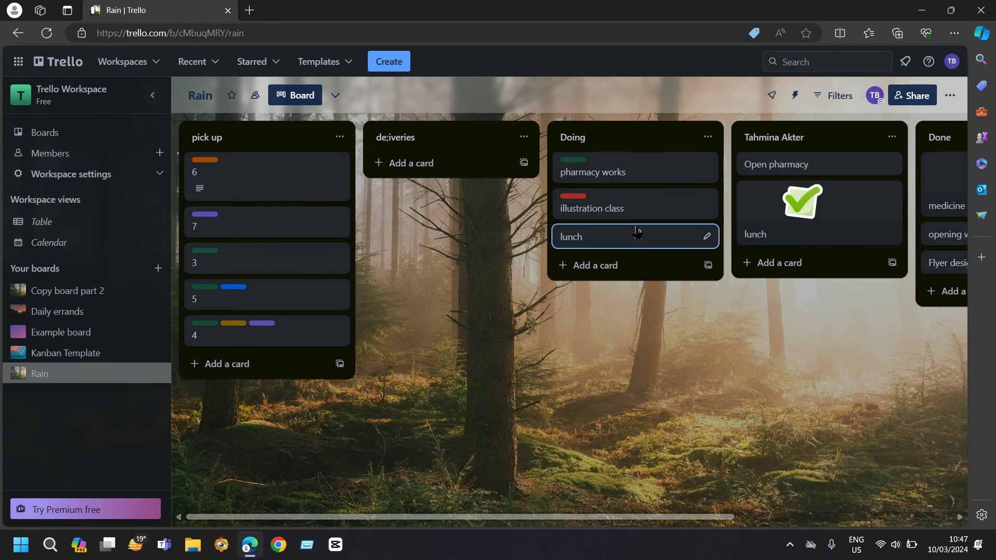
Step: Label the lunch card blue and drag it to the top of Doing
click(644, 244)
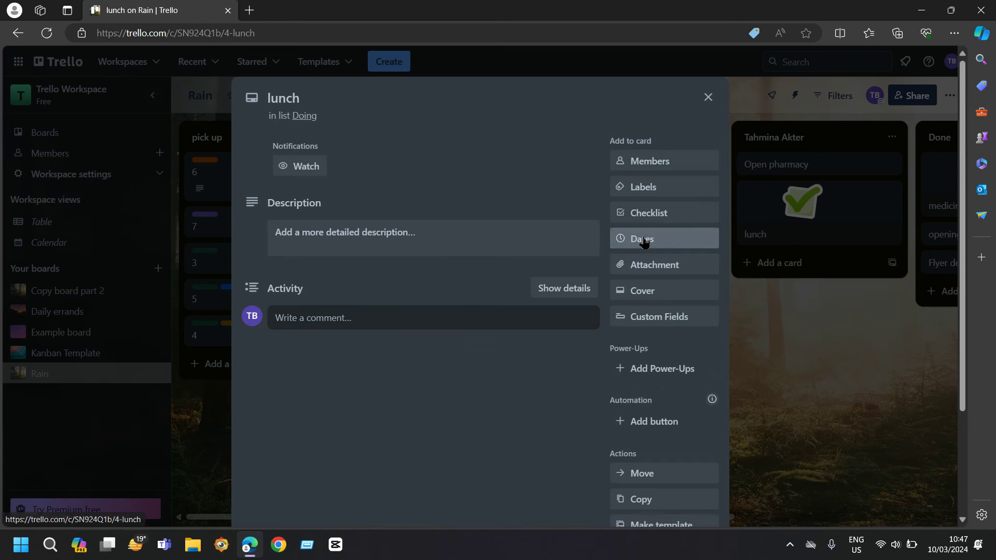
click(645, 239)
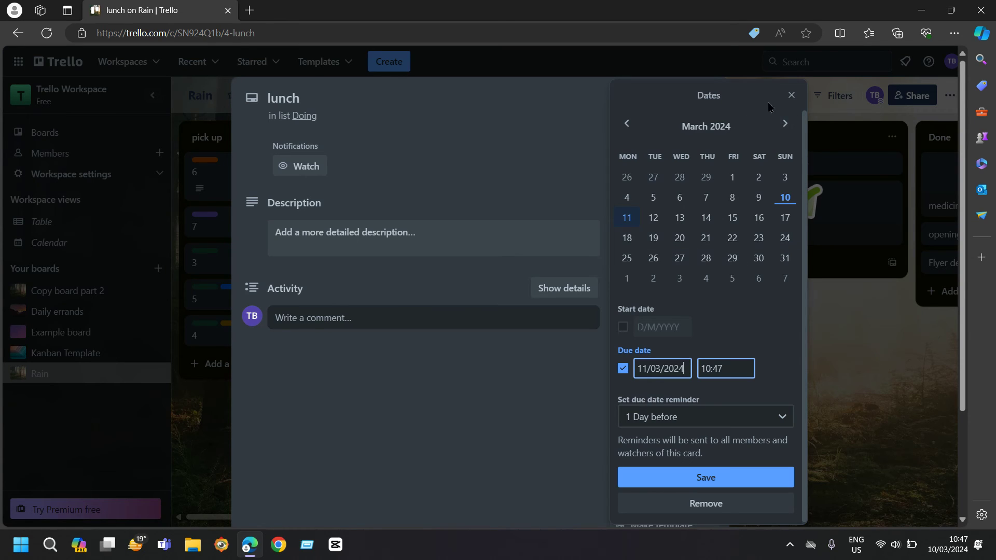
click(791, 95)
click(643, 186)
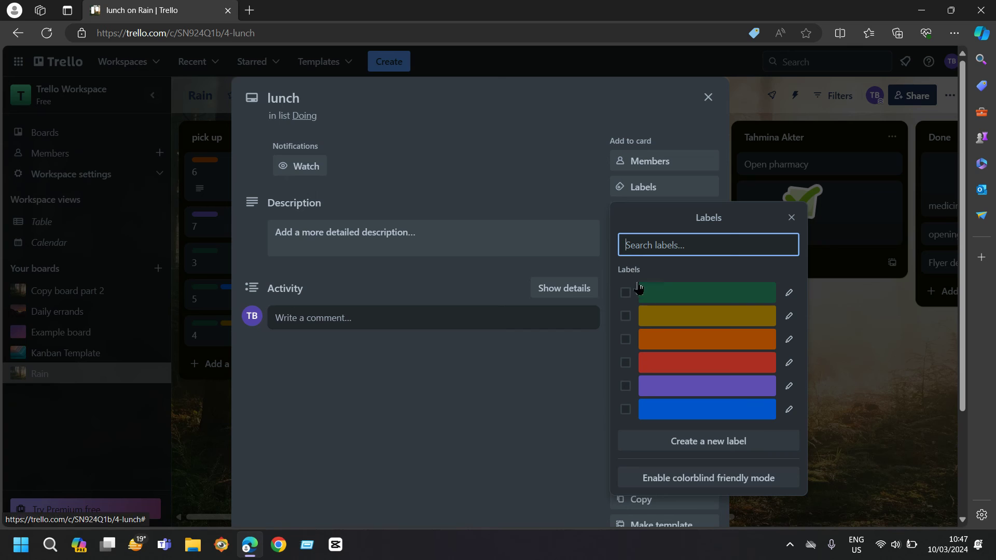
click(636, 410)
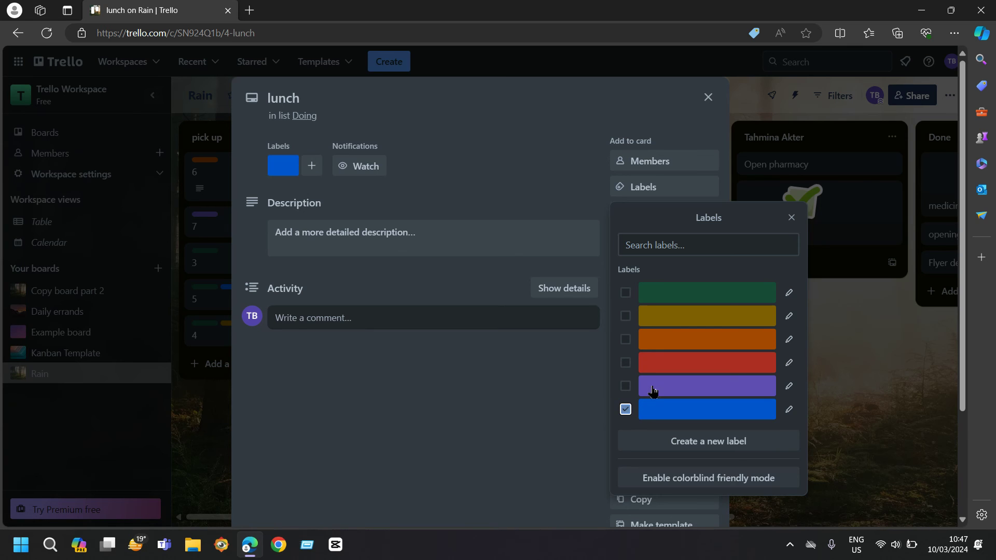
click(791, 217)
click(707, 98)
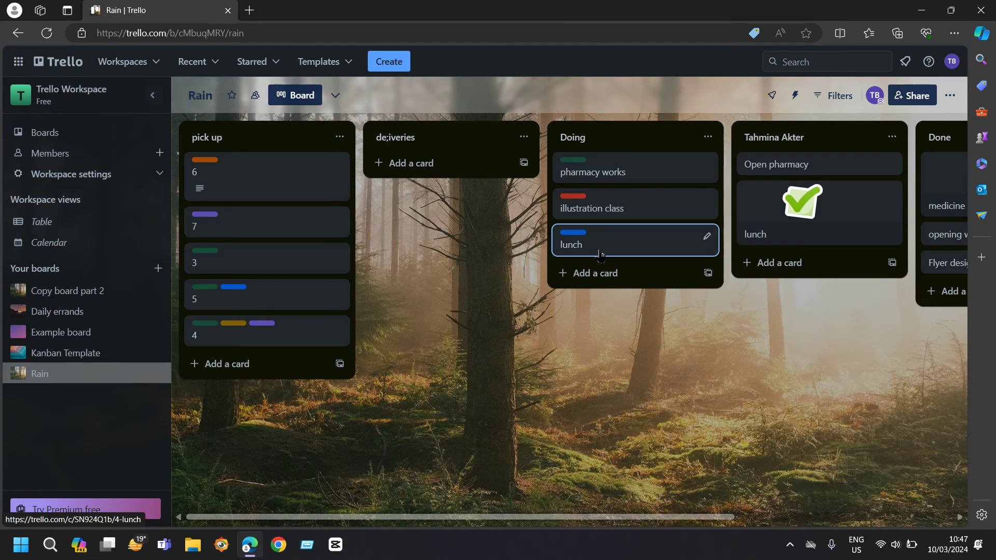
drag(601, 255, 585, 171)
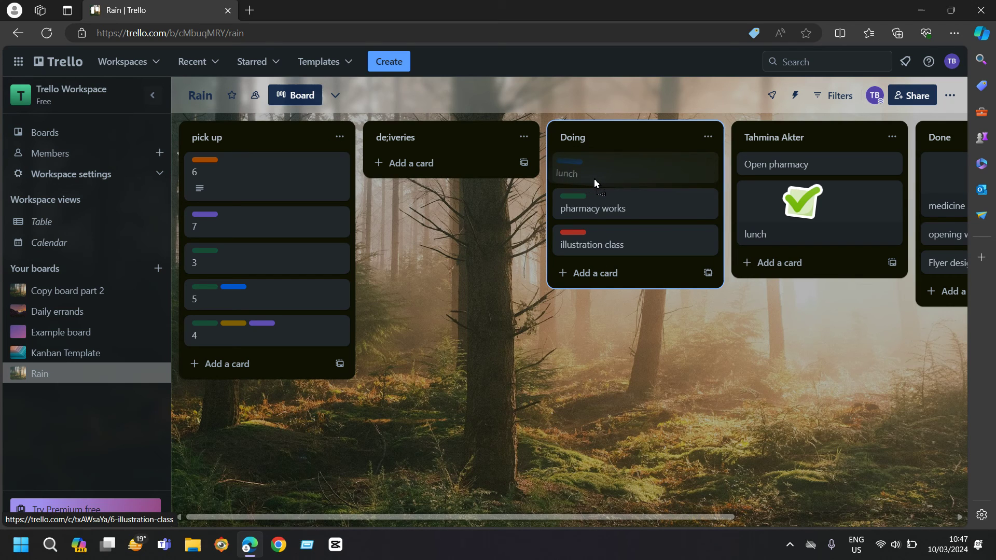
Step: Place lunch at the top of Doing and begin dragging the Doing list toward pick up
drag(586, 171, 593, 179)
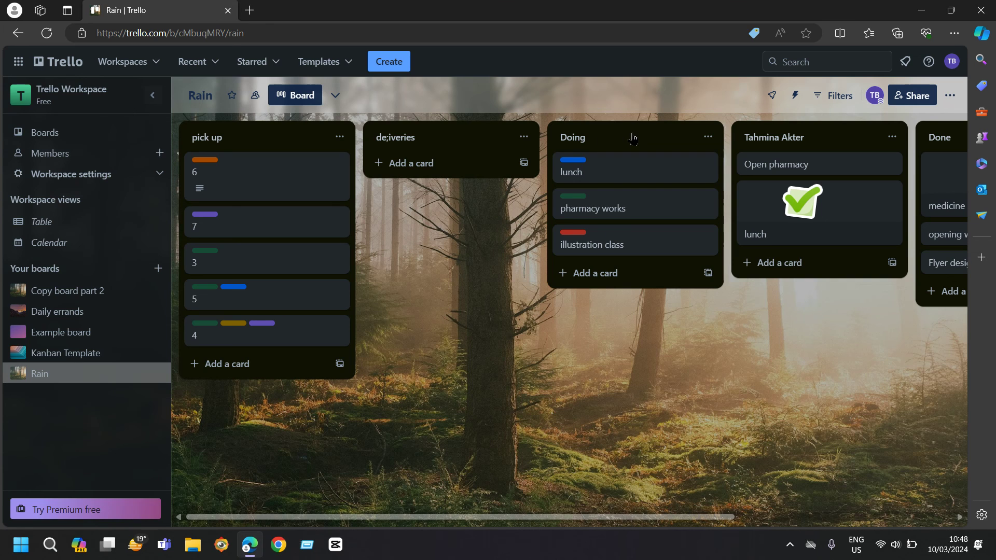
drag(633, 139, 430, 187)
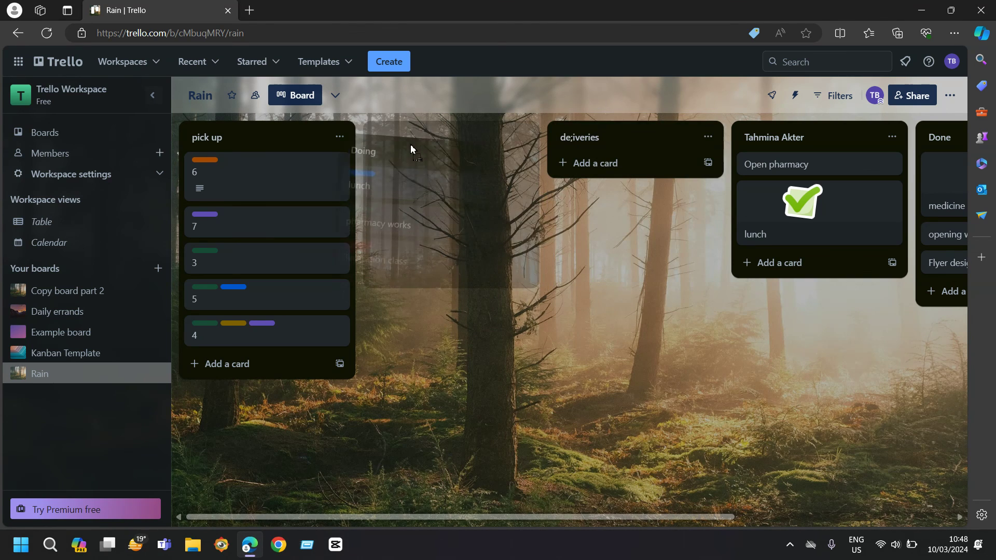
Step: Drop the Doing list directly after pick up, ahead of de;iveries
mouse_move(430, 187)
mouse_down()
mouse_move(430, 142)
mouse_move(439, 137)
mouse_up()
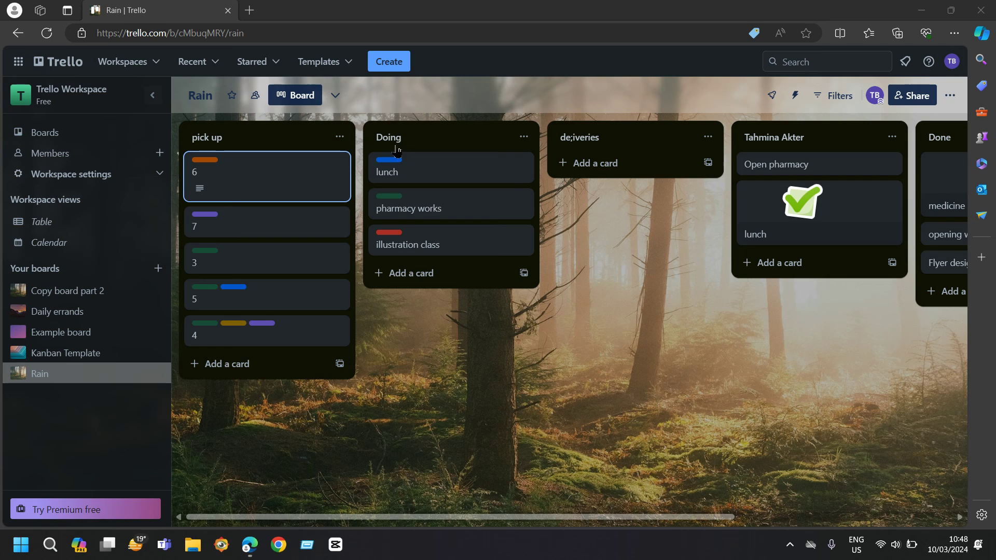
key(Down)
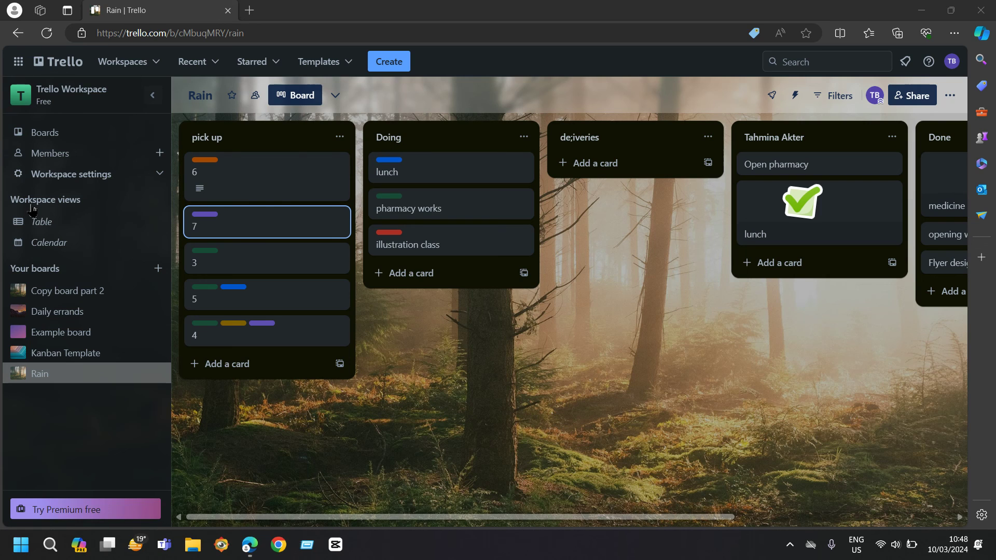